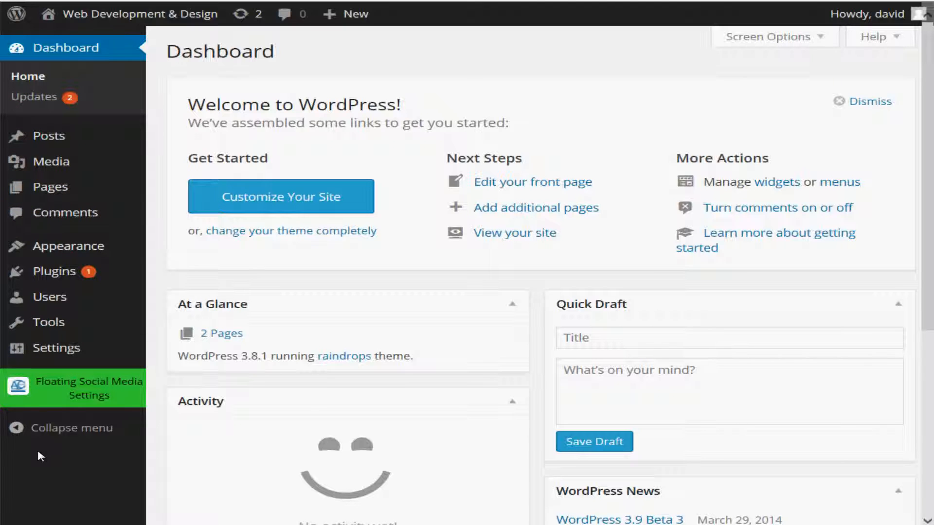
Search the WordPress plugin directory for "wordpress seo" as a new plugin to add.
mouse_move(62, 272)
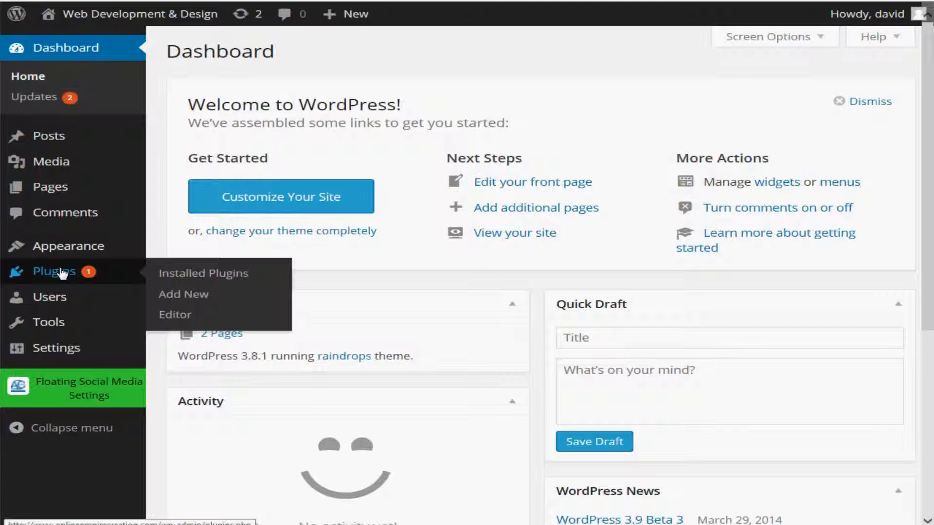
click(62, 271)
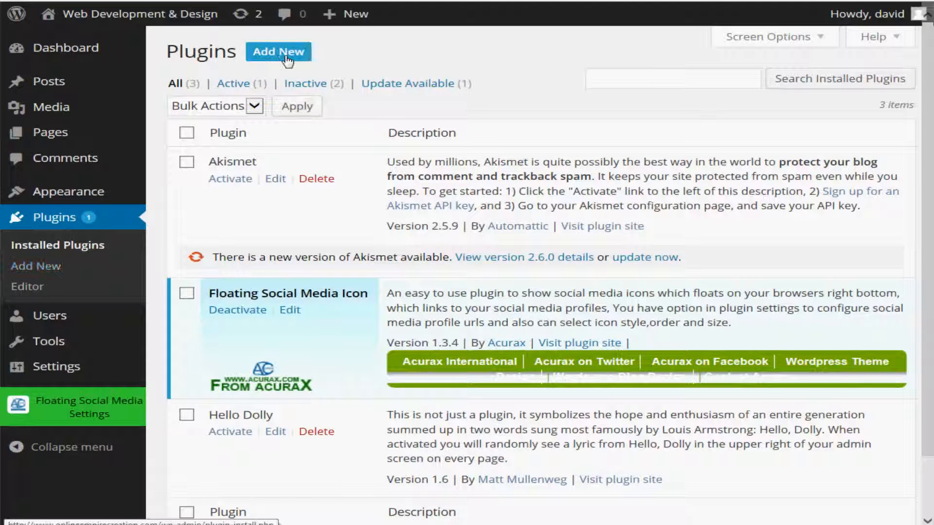
click(274, 54)
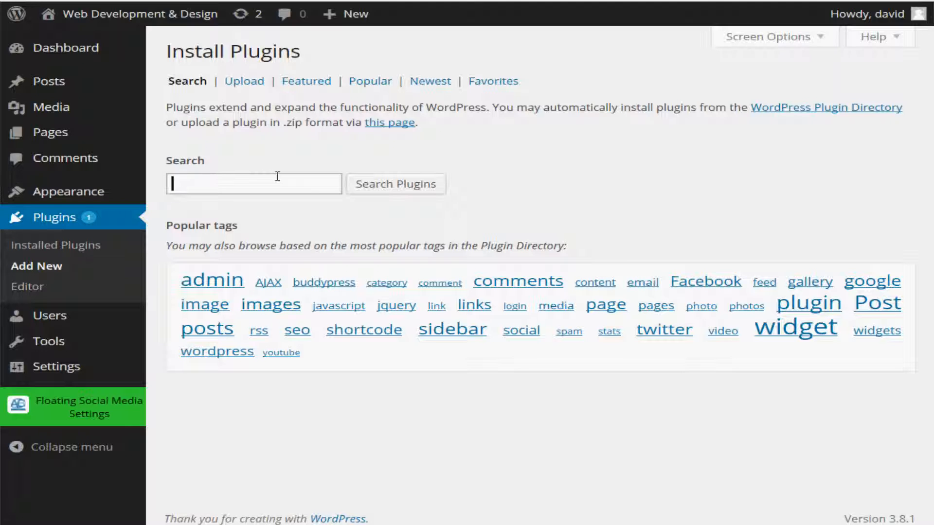
text(wordpress seo)
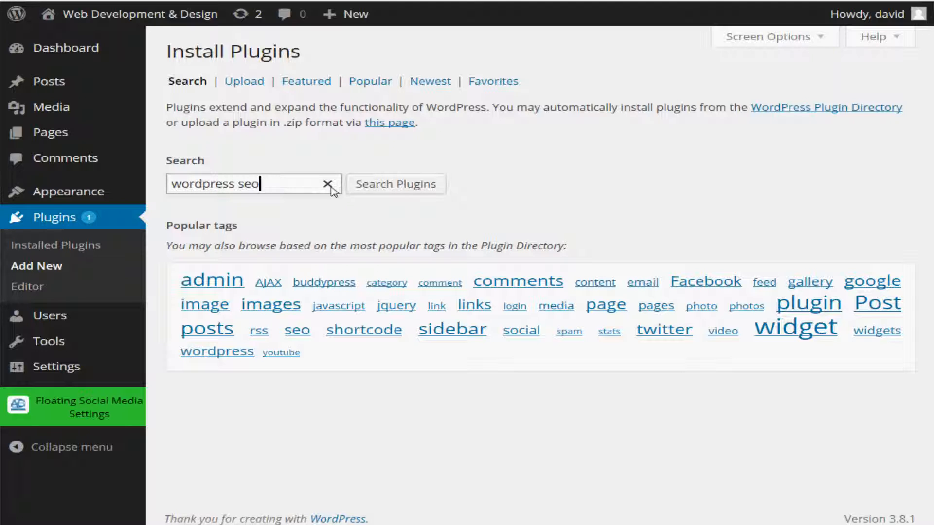
click(420, 189)
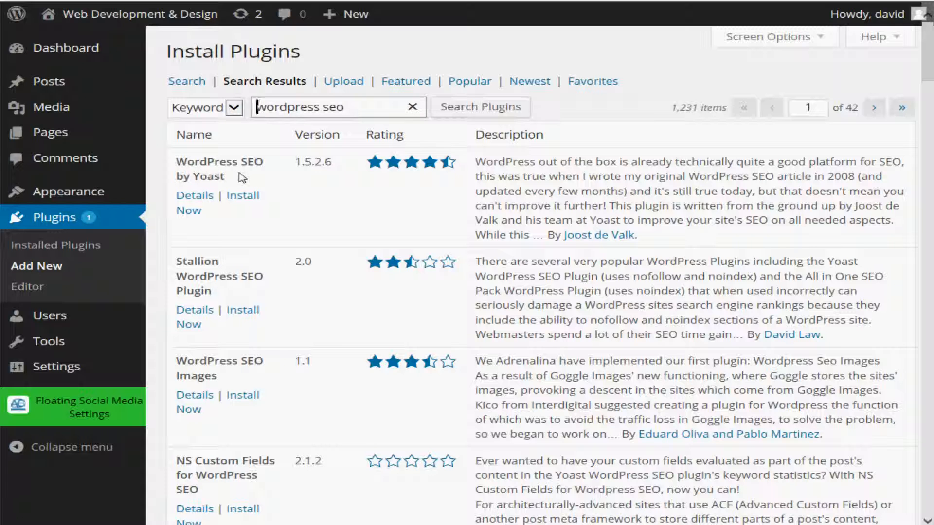
Review the description, installation notes and screenshots of the WordPress SEO by Yoast plugin, and close its details.
click(208, 197)
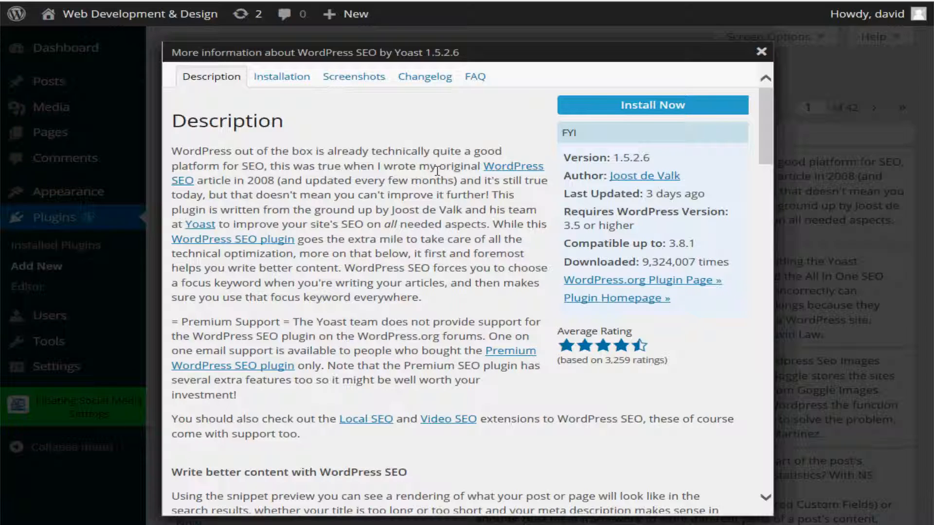
click(290, 82)
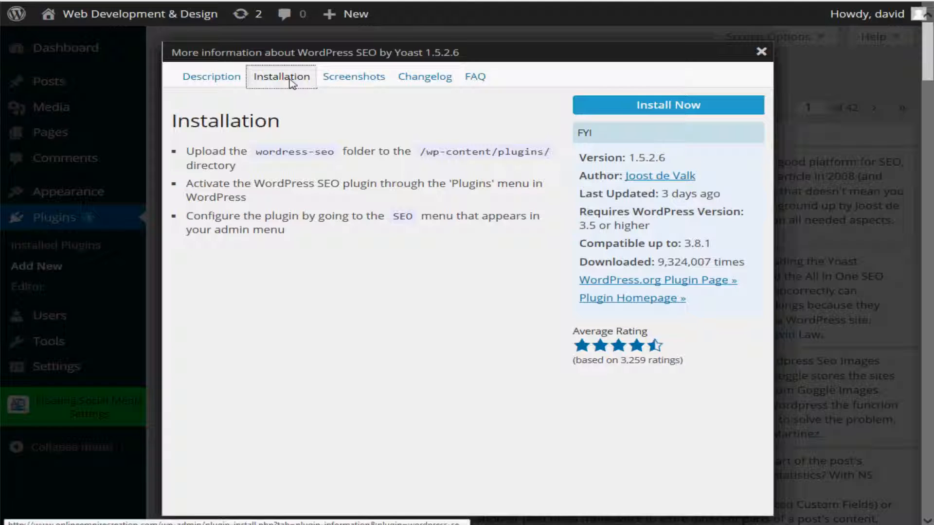
click(368, 82)
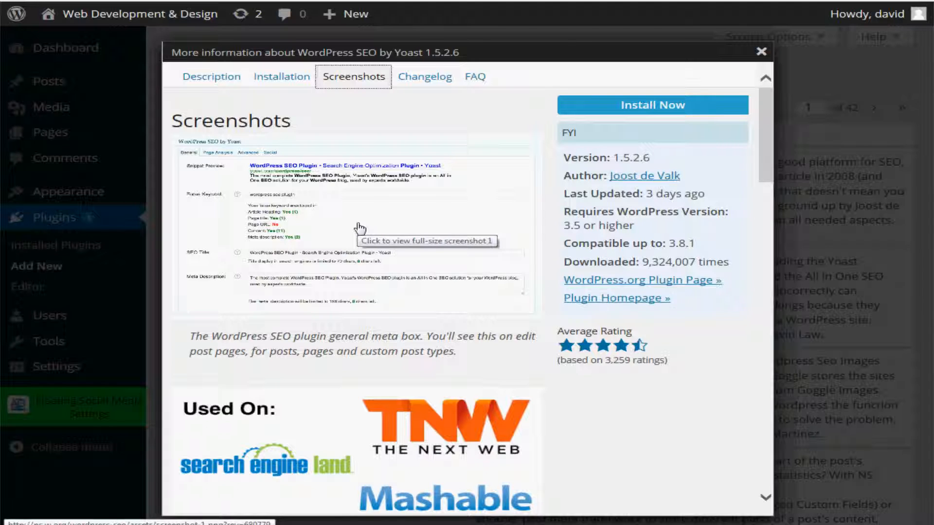
scroll(360, 228, down, 20)
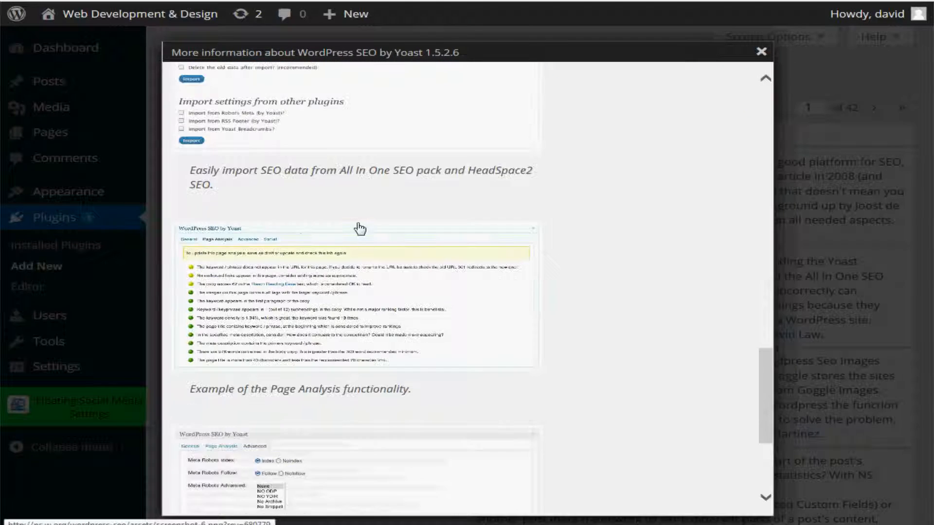
scroll(359, 229, up, 20)
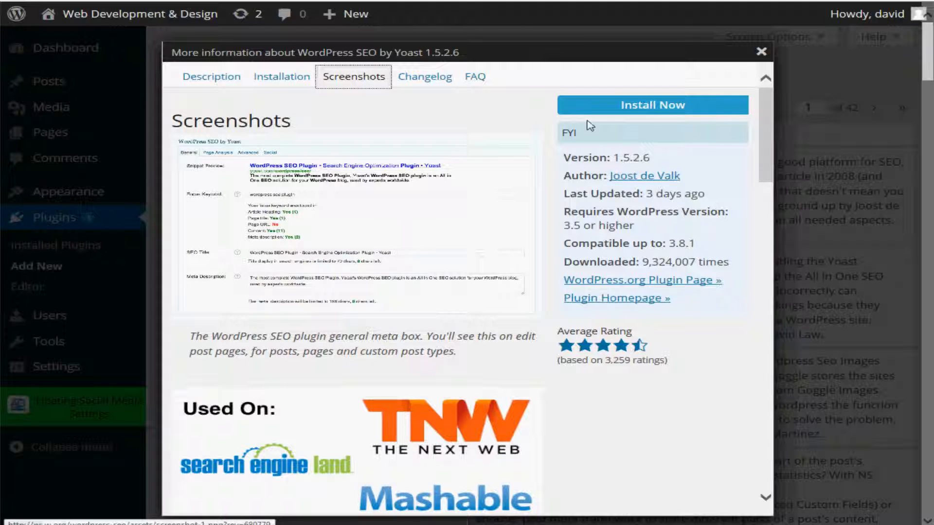
click(762, 52)
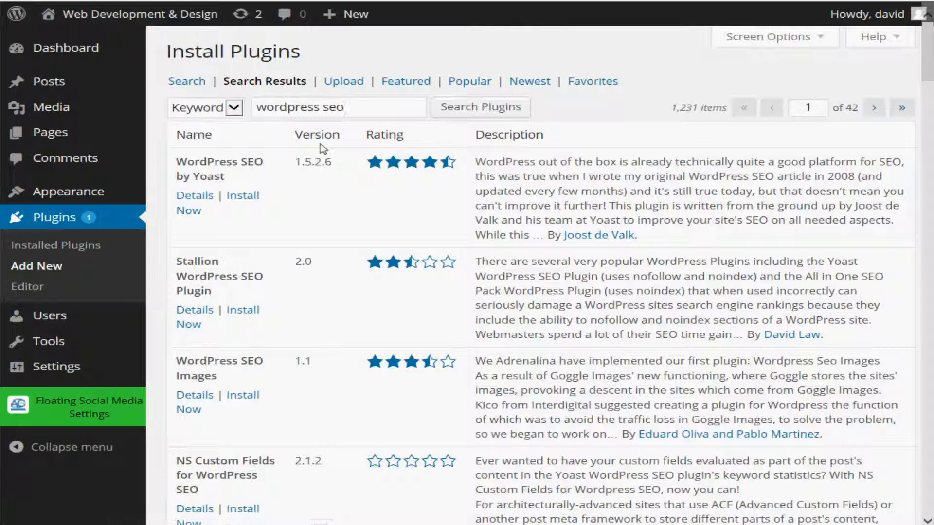
Install the WordPress SEO by Yoast plugin from the search results and activate it.
click(250, 197)
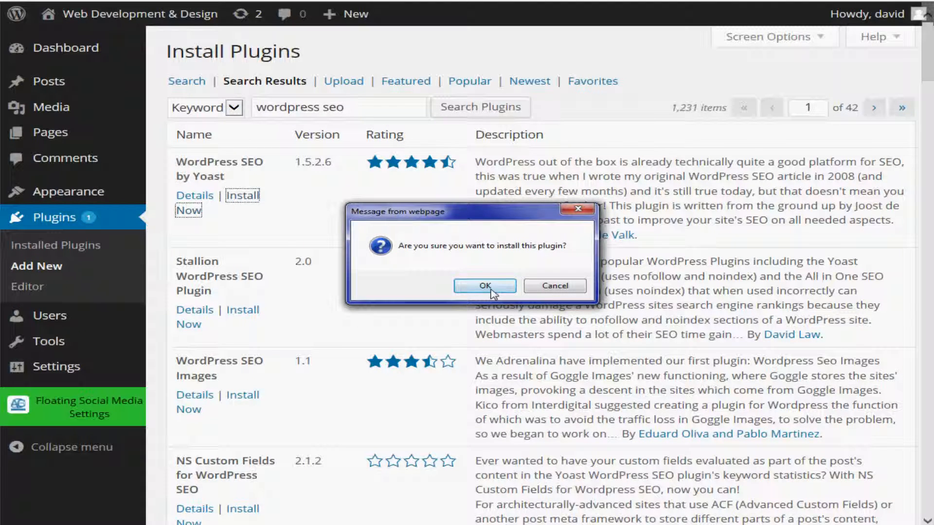
click(490, 288)
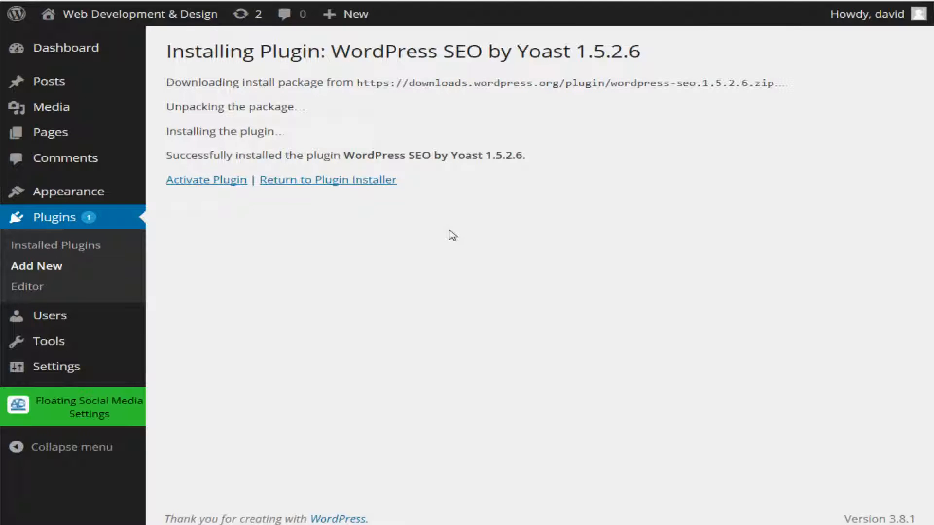
click(206, 181)
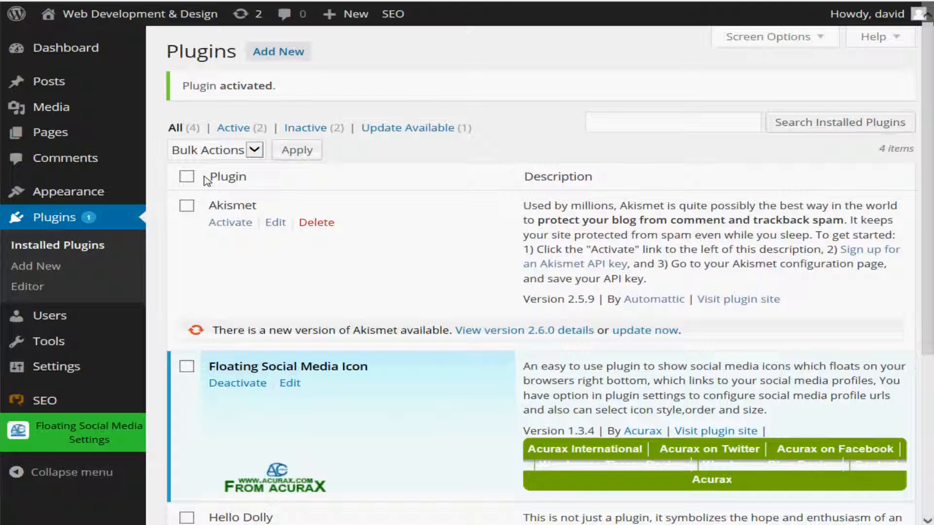
scroll(206, 181, down, 5)
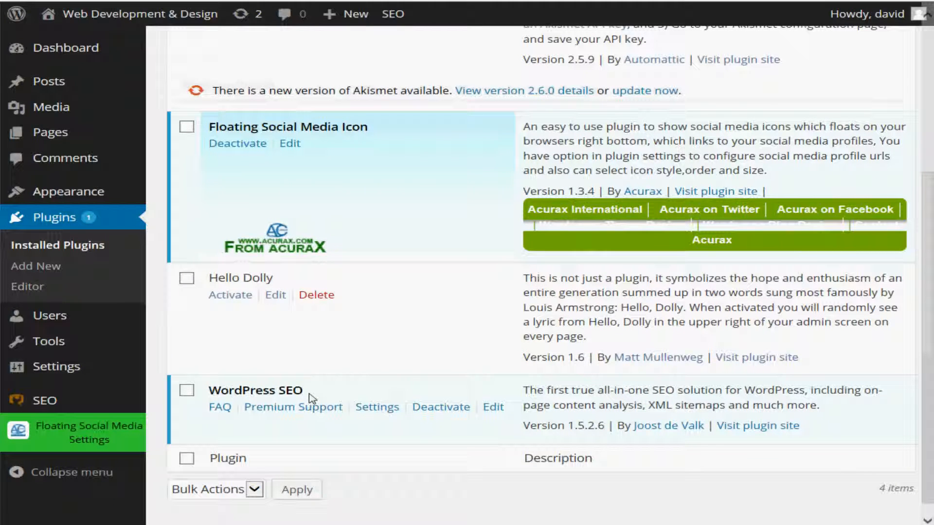
Examine the Yoast SEO plugin's general settings, including the Webmaster Tools fields, and view its Titles & Metas settings.
mouse_move(73, 400)
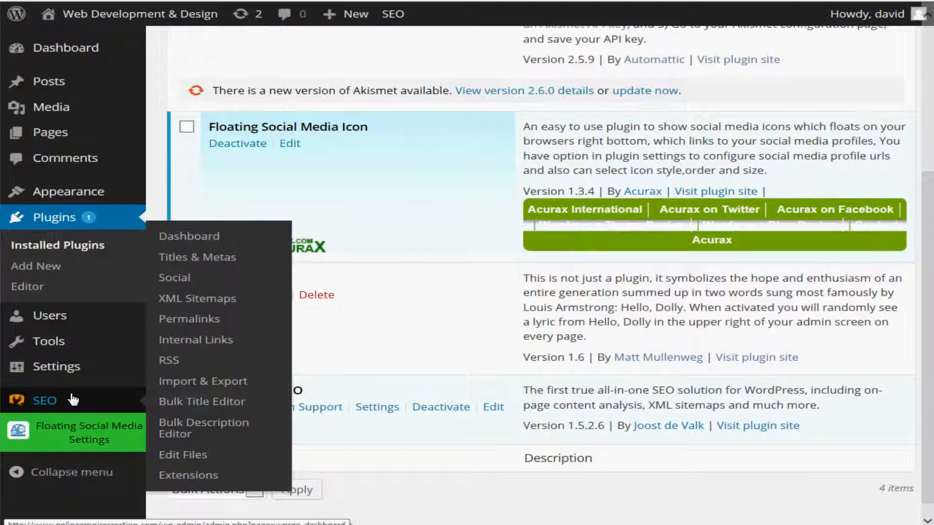
click(73, 399)
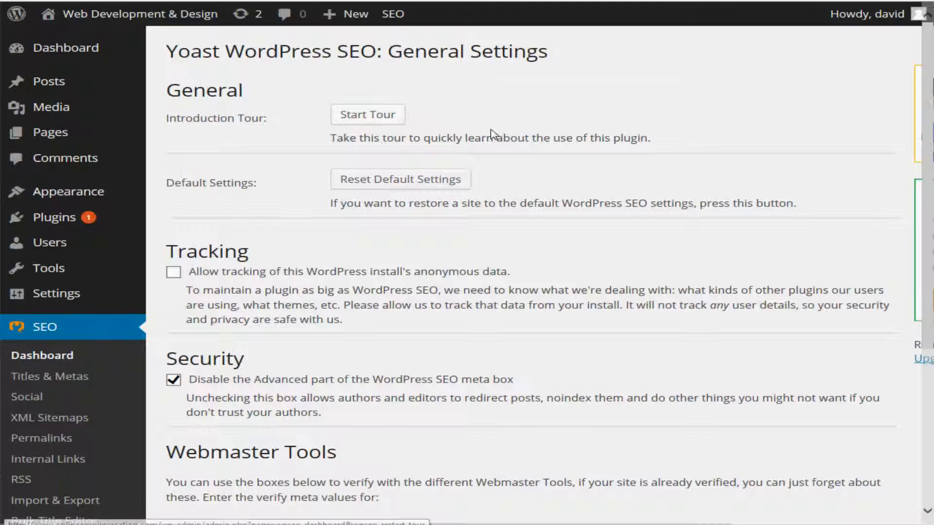
scroll(510, 213, down, 5)
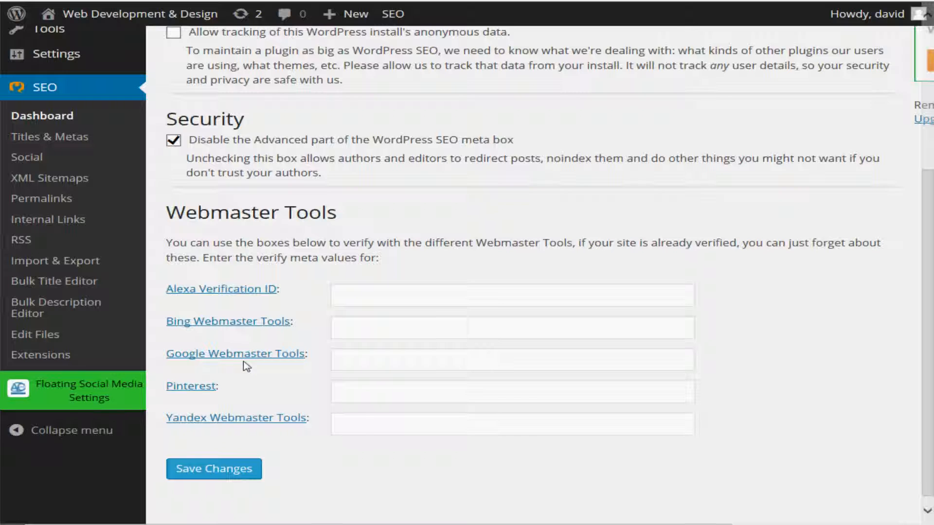
mouse_move(110, 385)
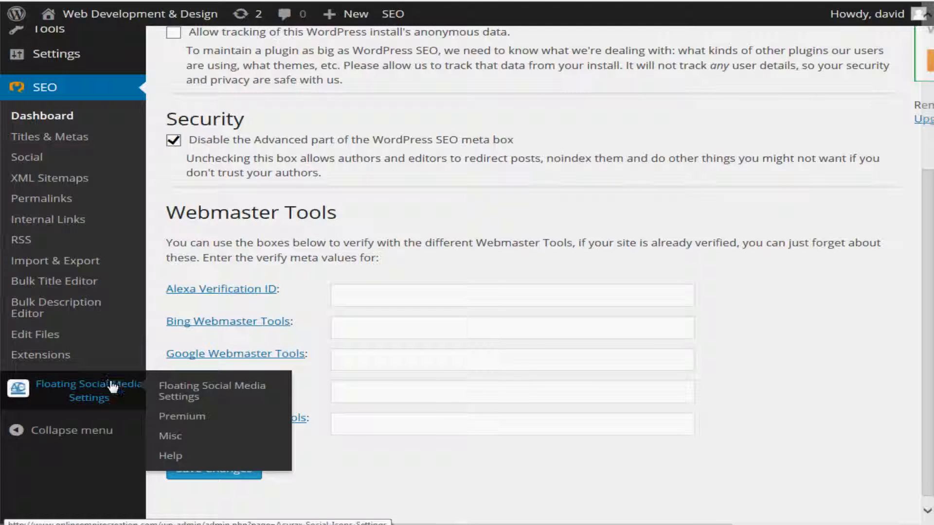
scroll(136, 284, up, 5)
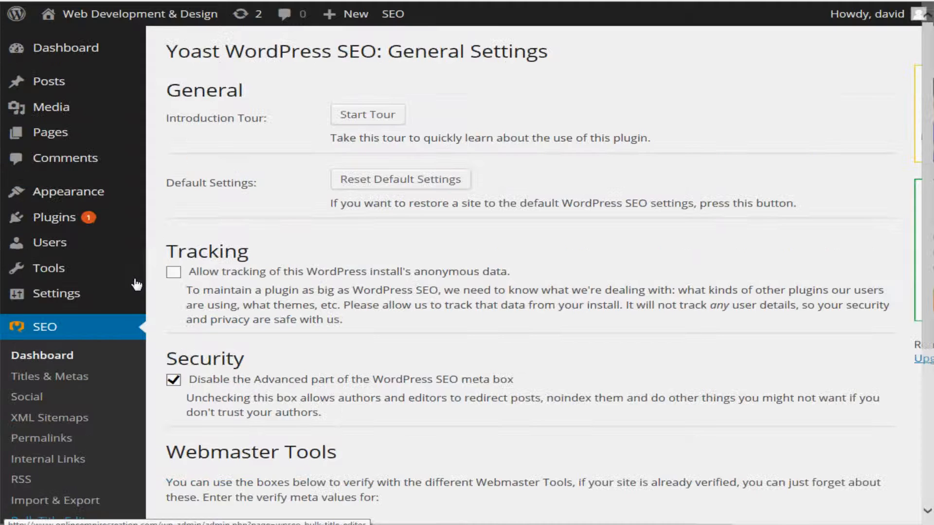
click(47, 381)
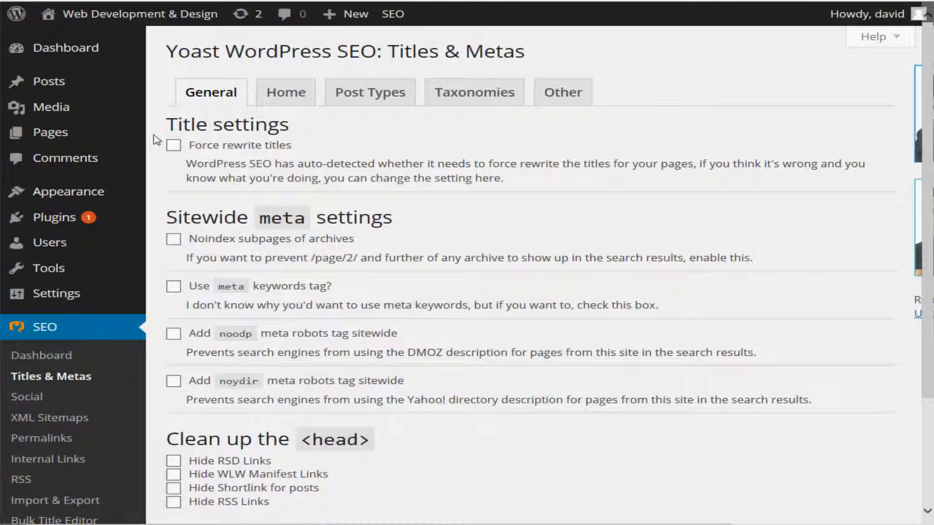
Open the Home page for editing at its WordPress SEO by Yoast section.
mouse_move(70, 138)
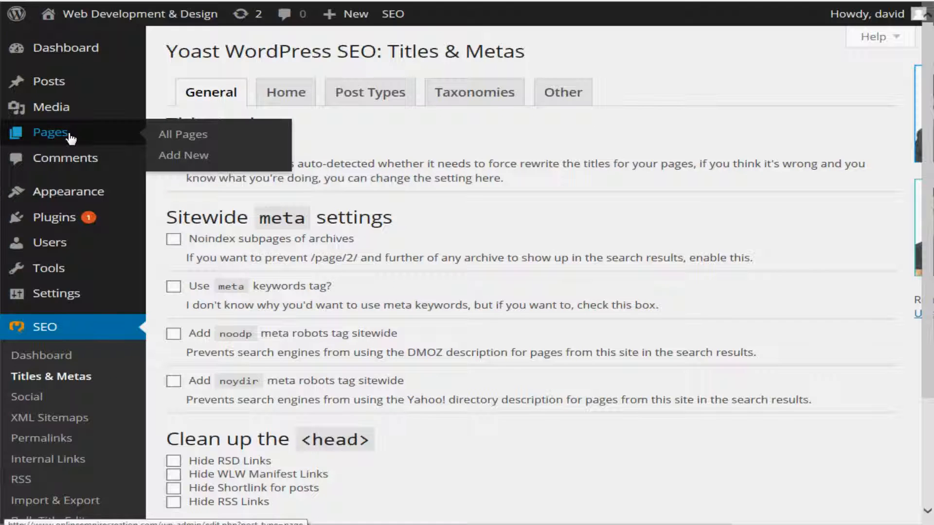
click(70, 139)
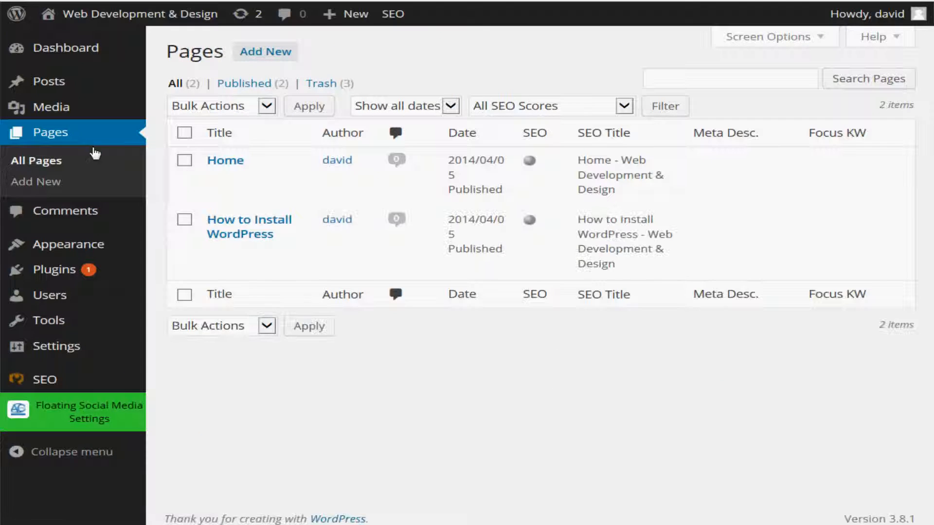
click(242, 164)
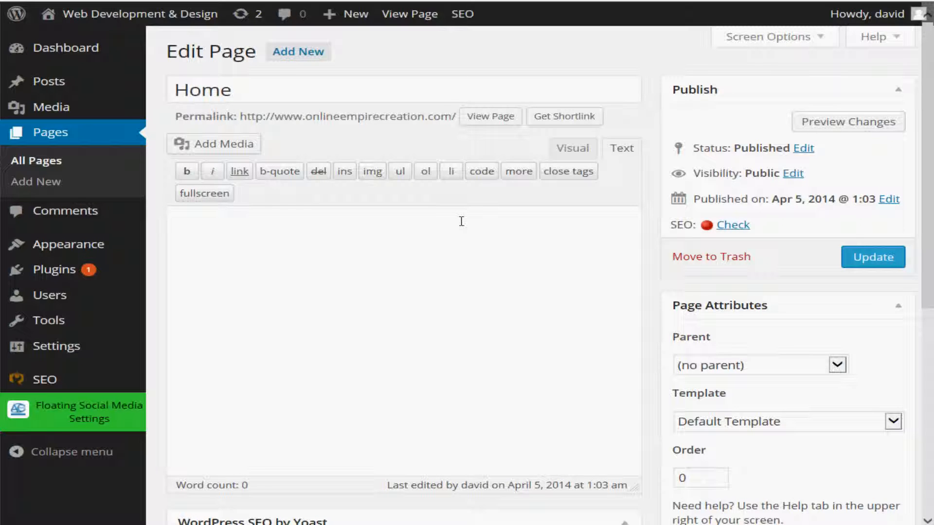
scroll(462, 221, down, 8)
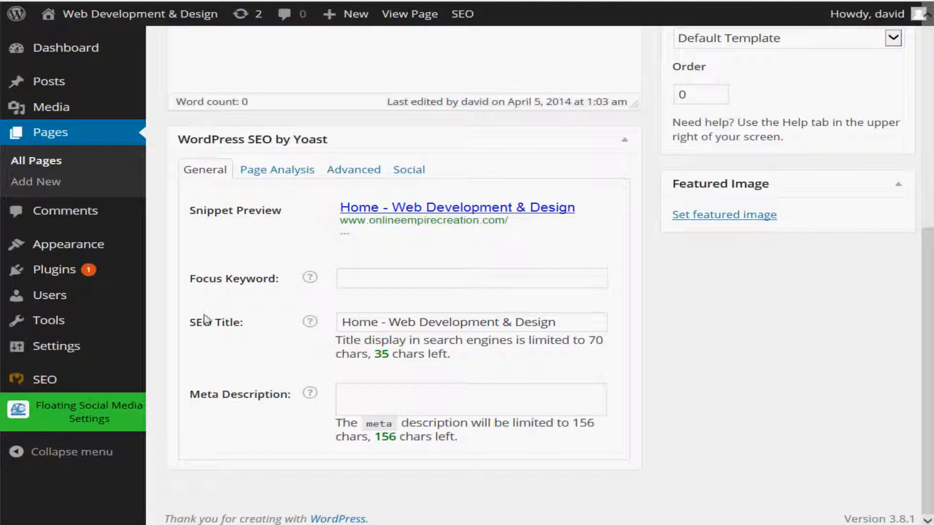
Replace the Home page's SEO title with "wordpress", leaving the focus keyword and meta description empty.
click(393, 321)
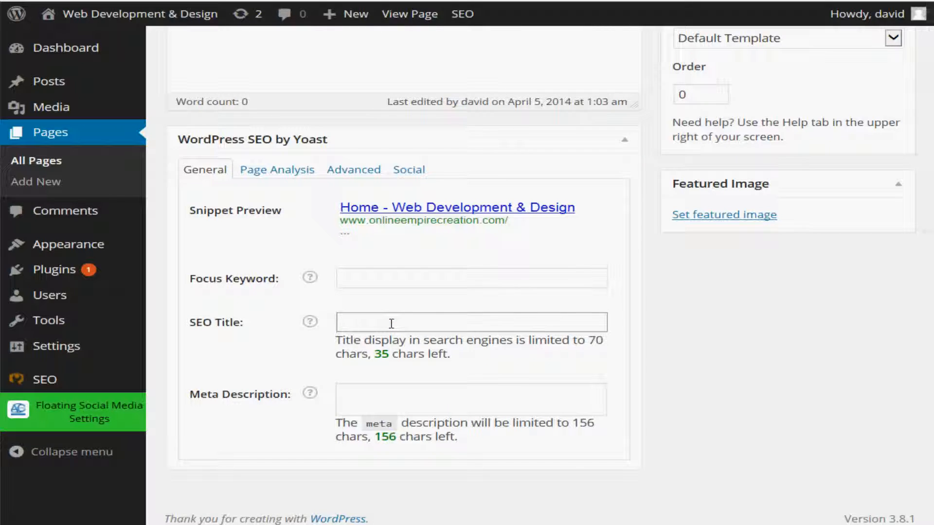
text(wo)
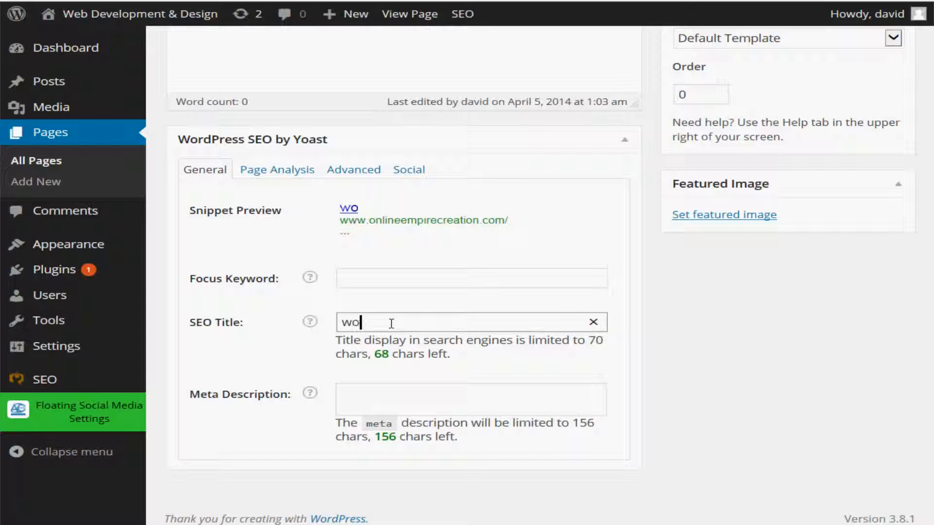
text(rdpress)
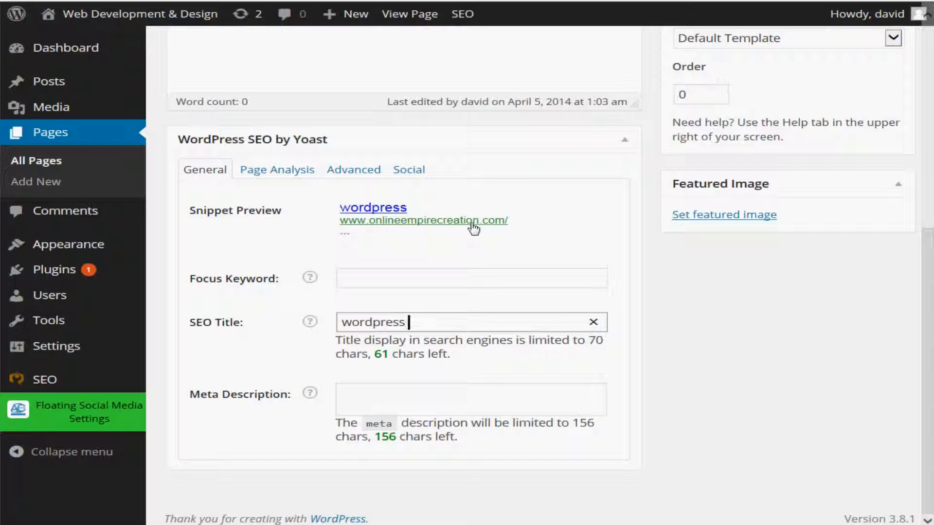
click(391, 277)
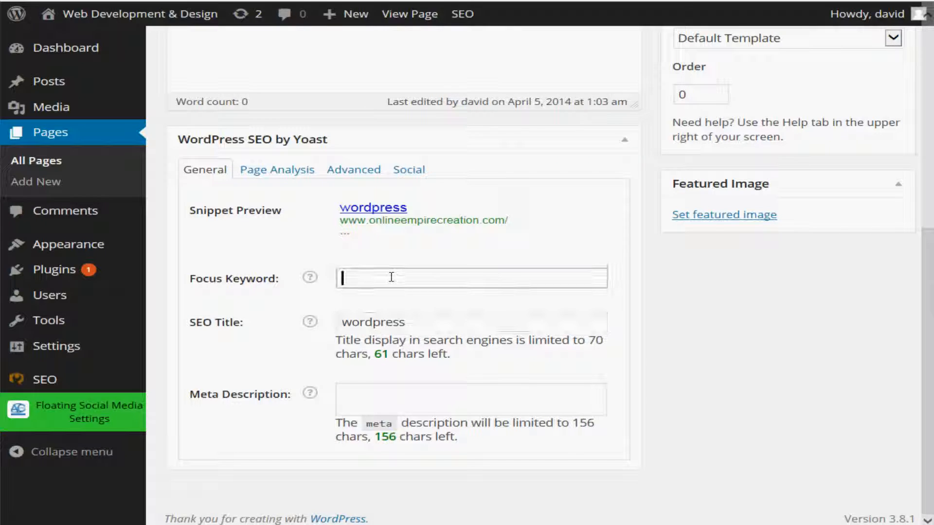
click(360, 394)
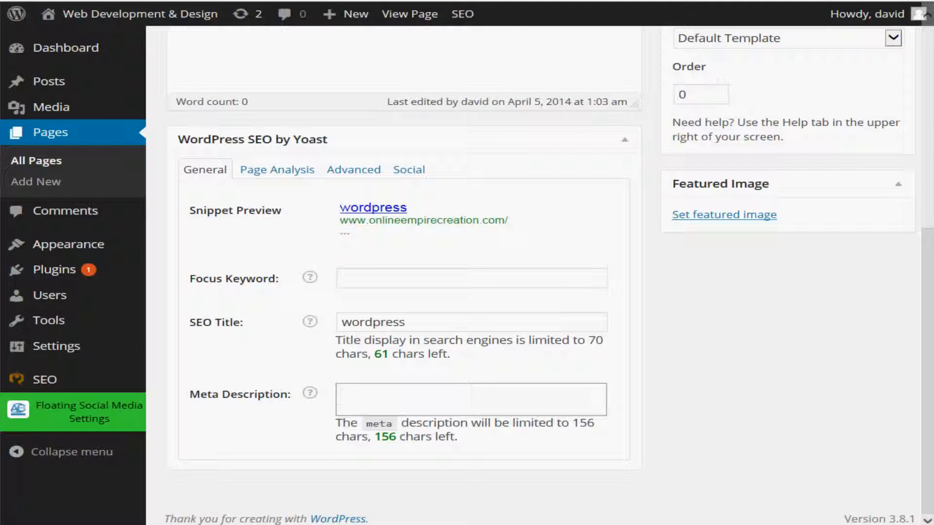
Open Google in a new browser tab and search for "car sales".
key(ctrl+t)
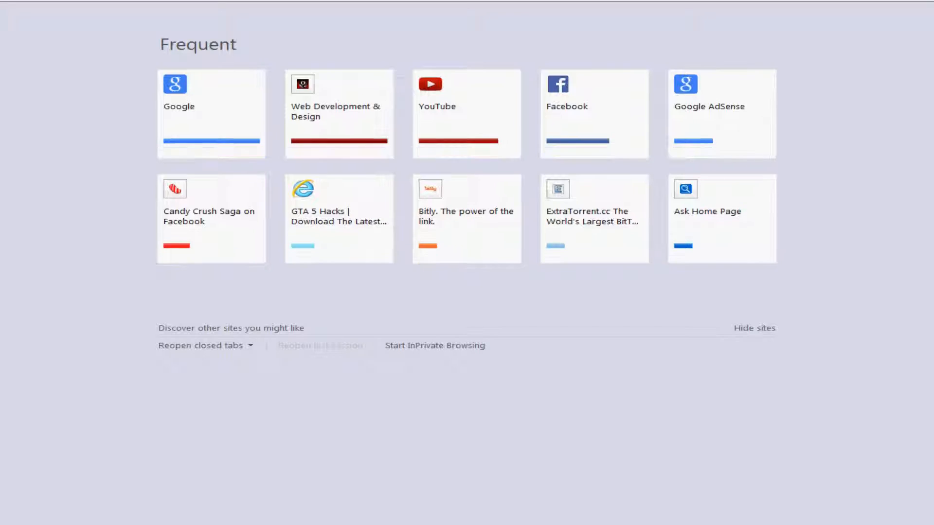
key(alt+Home)
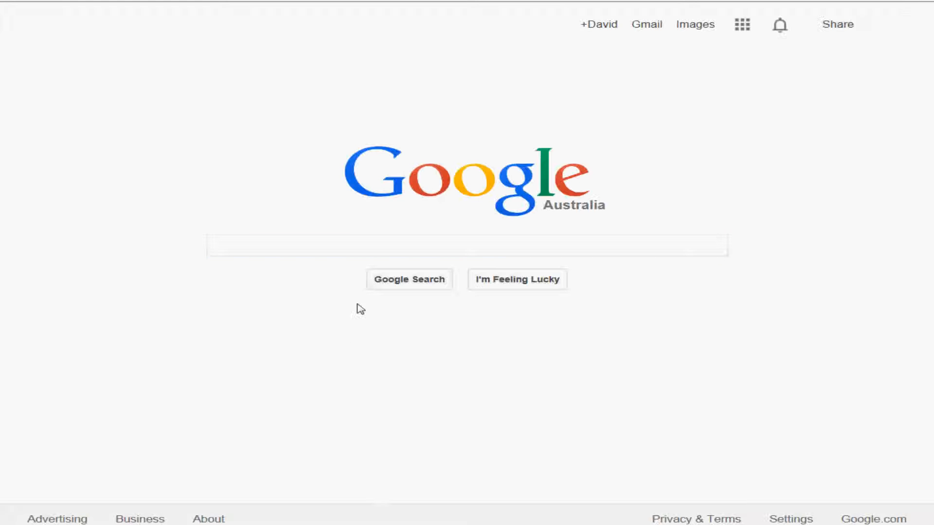
text(c)
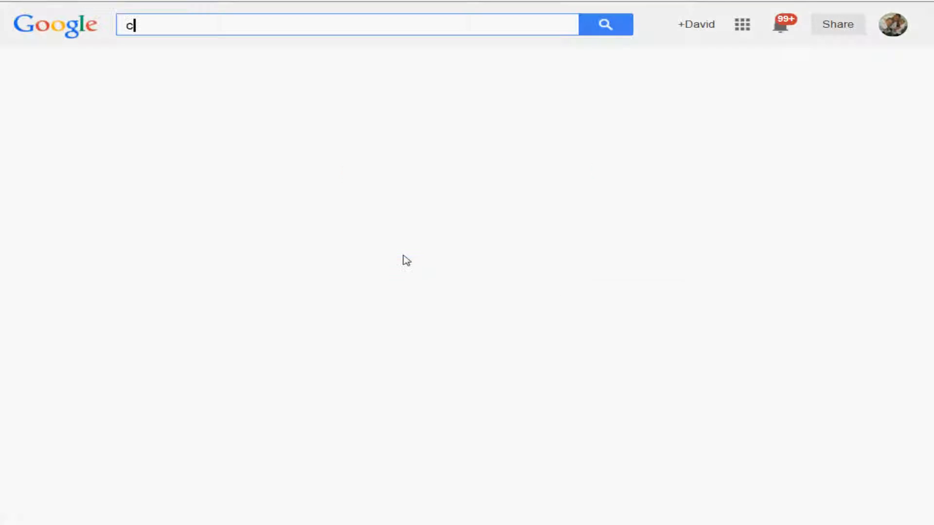
text(ar sale)
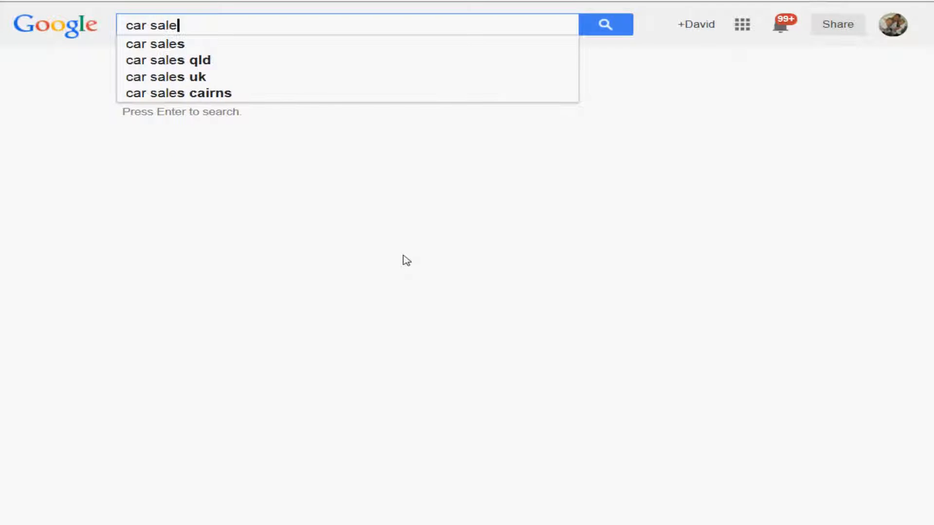
click(240, 49)
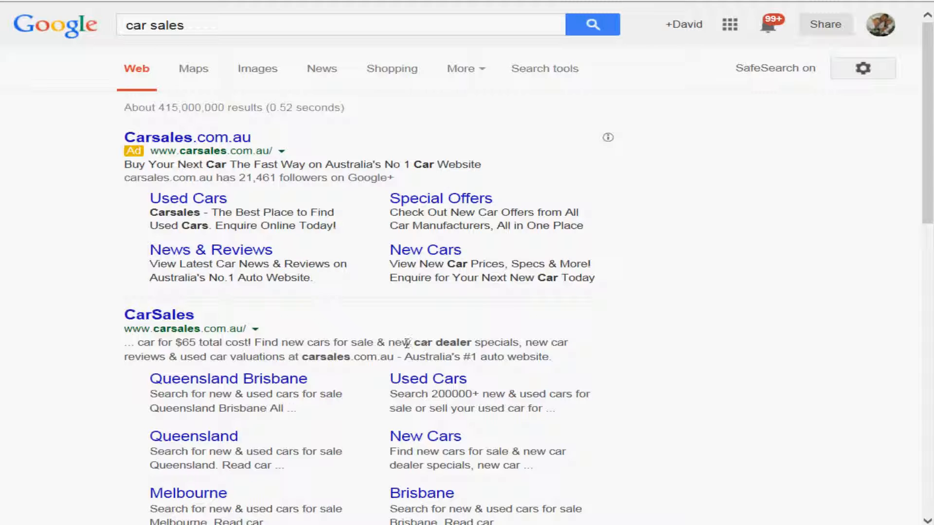
Examine the titles and descriptions of the Google search results for "car sales".
scroll(407, 344, down, 10)
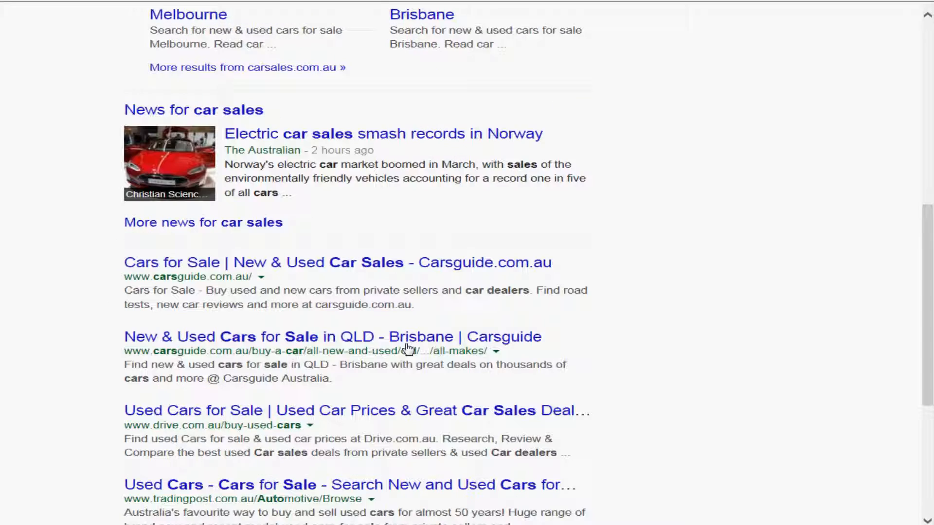
scroll(407, 347, up, 5)
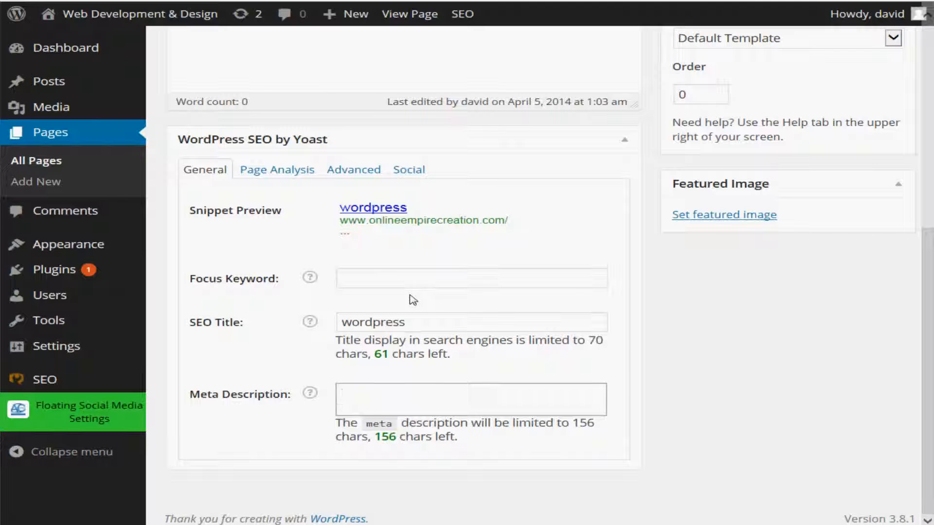
In WordPress, view the Home page's Yoast Page Analysis and examine its Advanced settings, including the Meta Robots Index options and redirect fields.
click(269, 174)
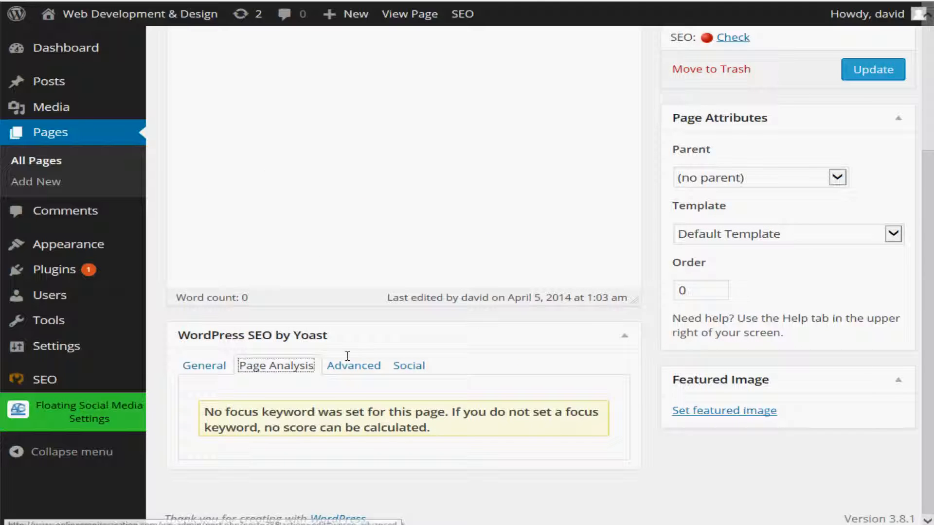
click(348, 374)
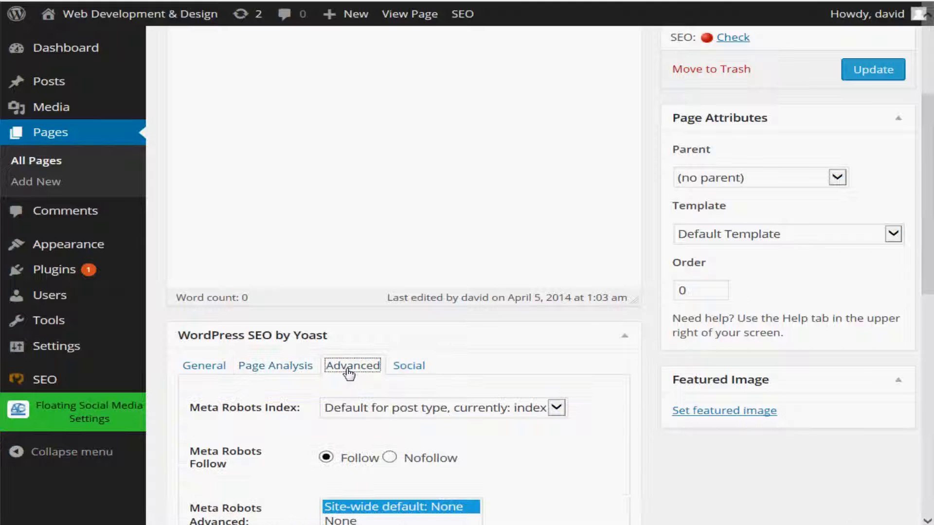
scroll(348, 371, down, 5)
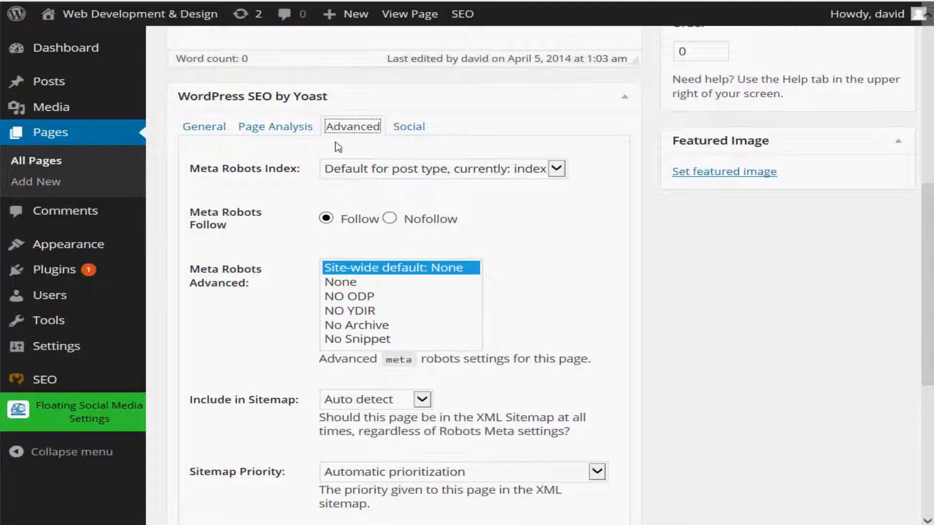
click(555, 169)
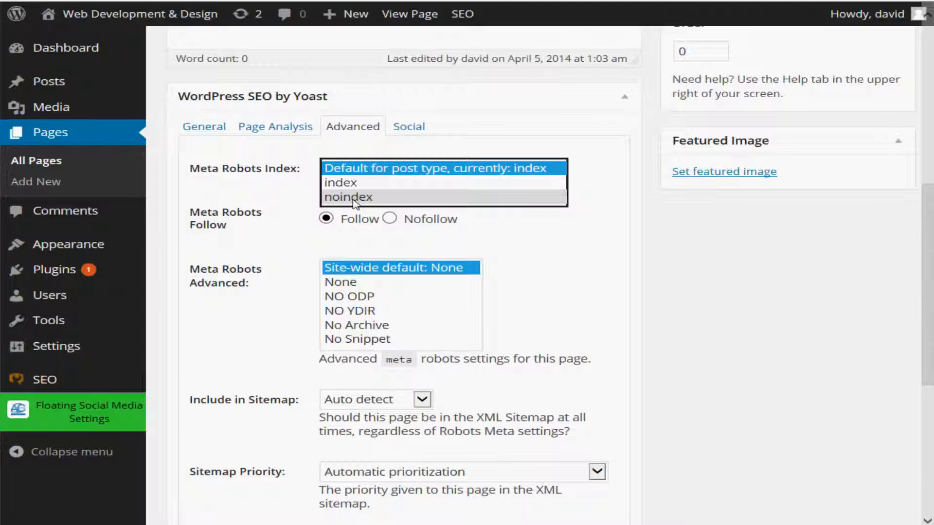
click(538, 274)
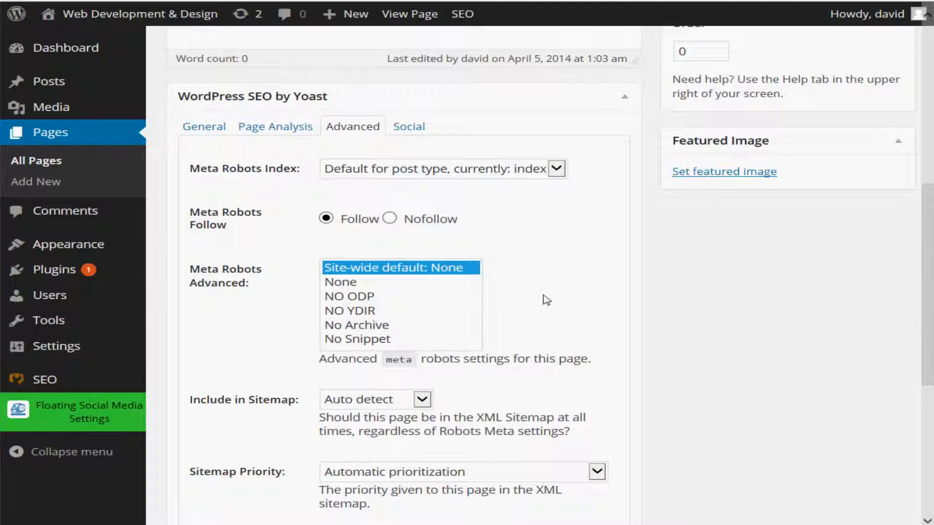
scroll(547, 300, down, 5)
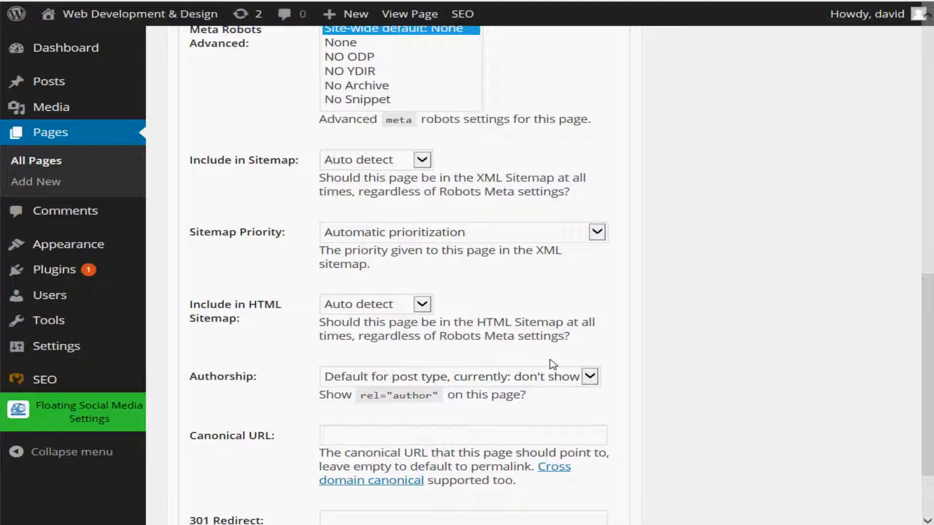
scroll(552, 364, down, 3)
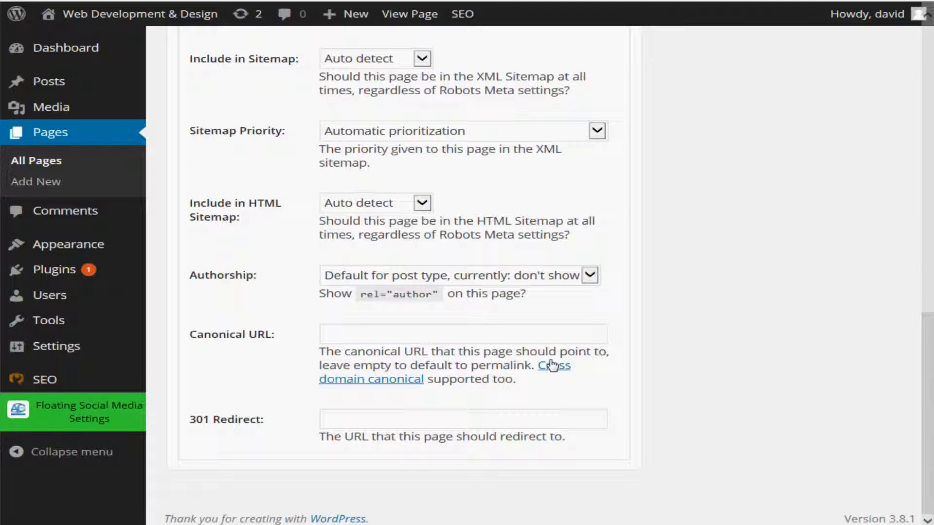
scroll(371, 349, up, 7)
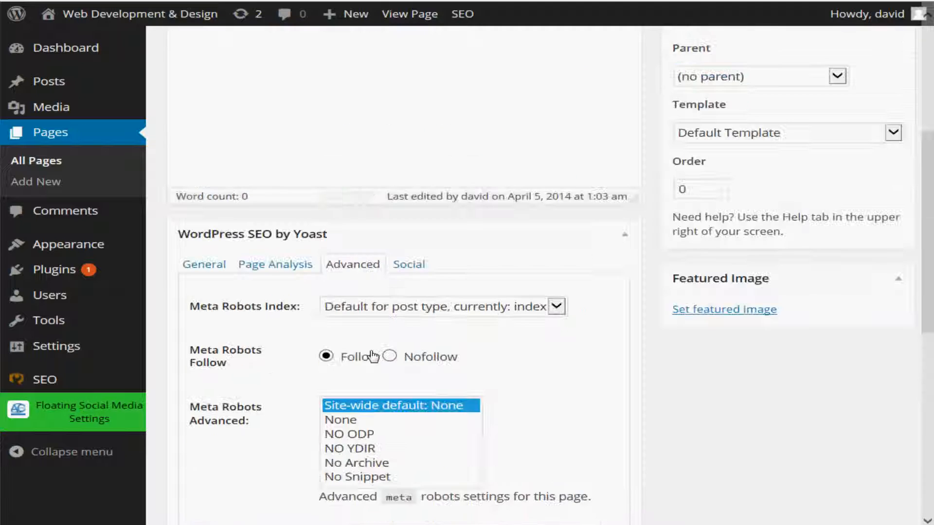
Examine the Home page's Yoast Social settings for the Facebook and Google+ descriptions and Facebook image.
click(421, 266)
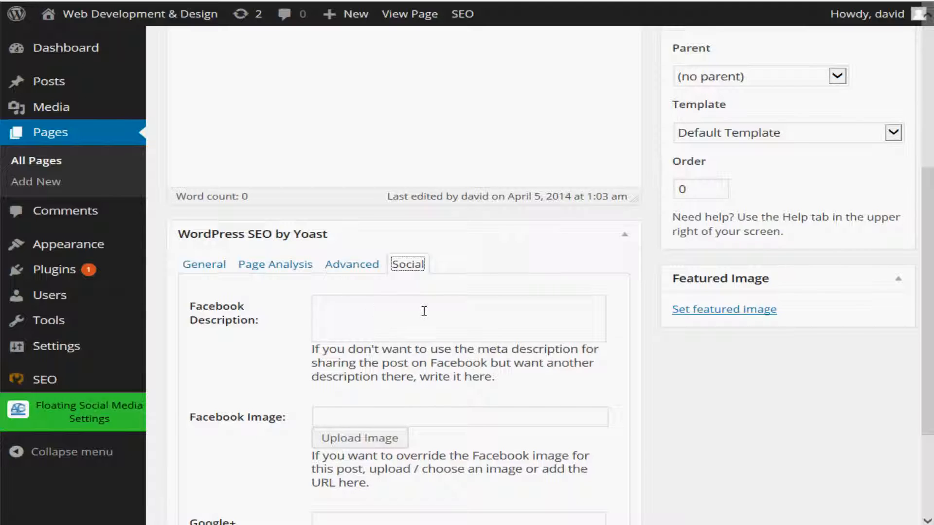
scroll(424, 311, down, 3)
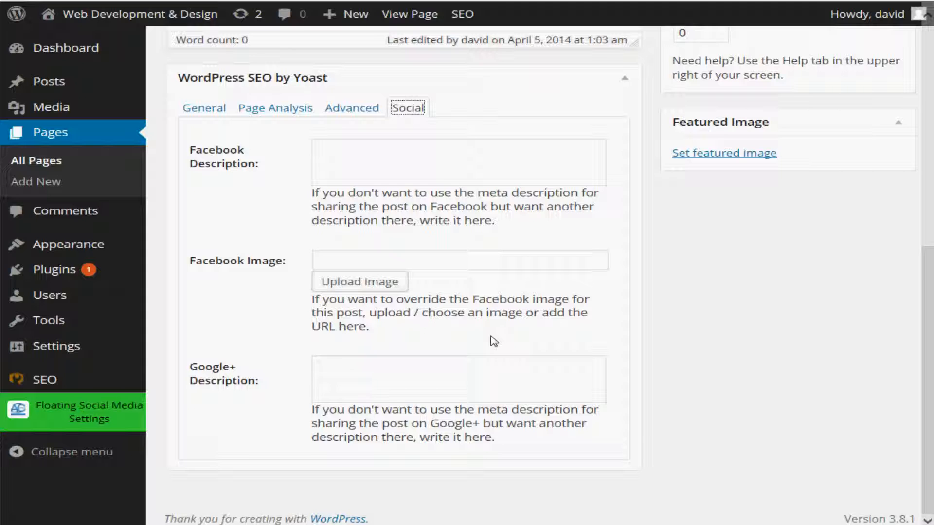
scroll(490, 321, up, 5)
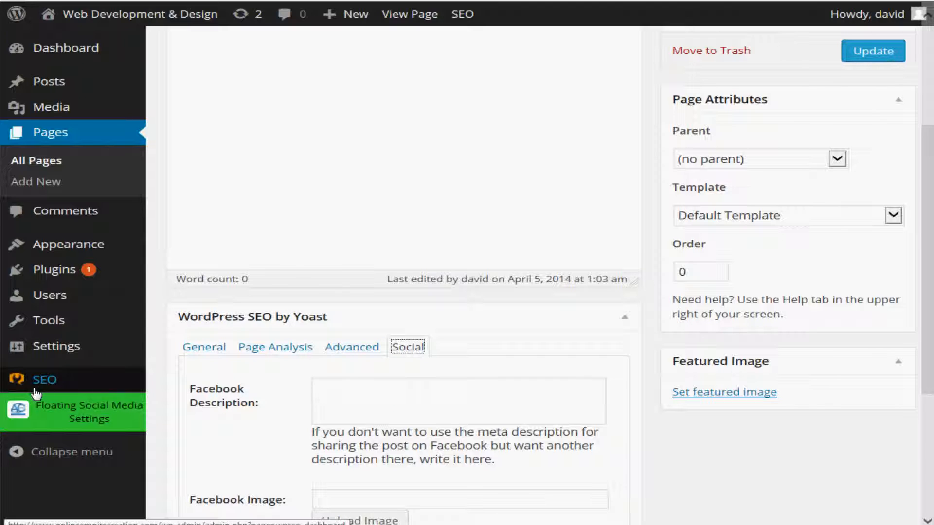
Open the Yoast plugin's site-wide Social settings and examine the Facebook options.
mouse_move(38, 384)
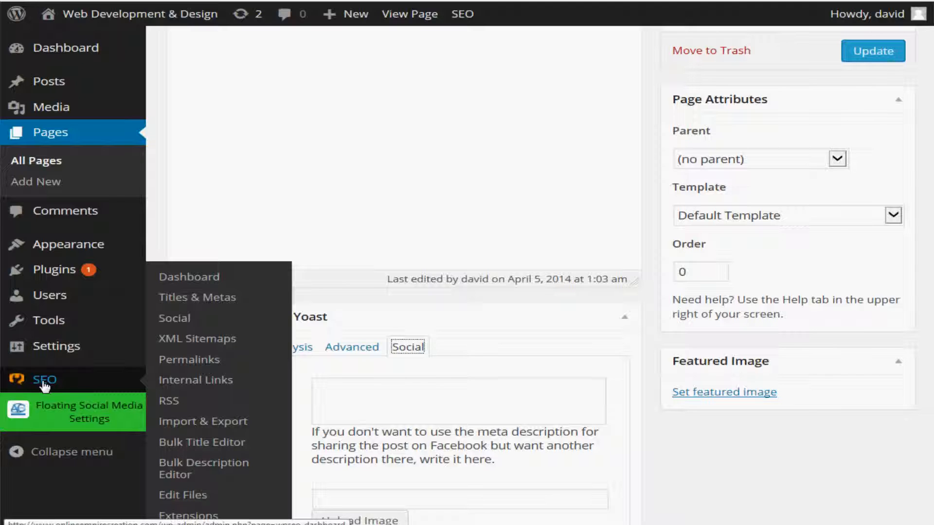
click(186, 323)
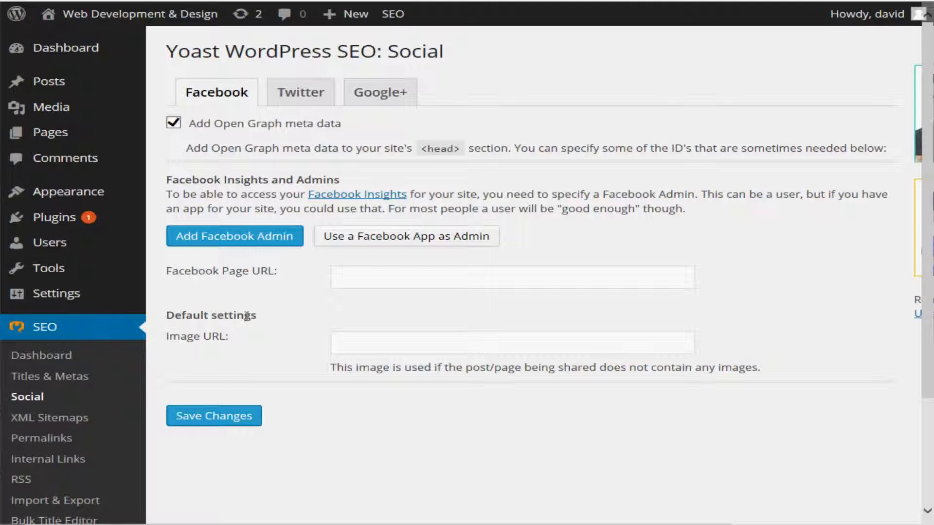
scroll(248, 304, down, 3)
scroll(248, 304, up, 3)
Examine the Yoast XML Sitemaps settings, from post type exclusions to entries per page, and open the site's XML sitemap.
click(63, 419)
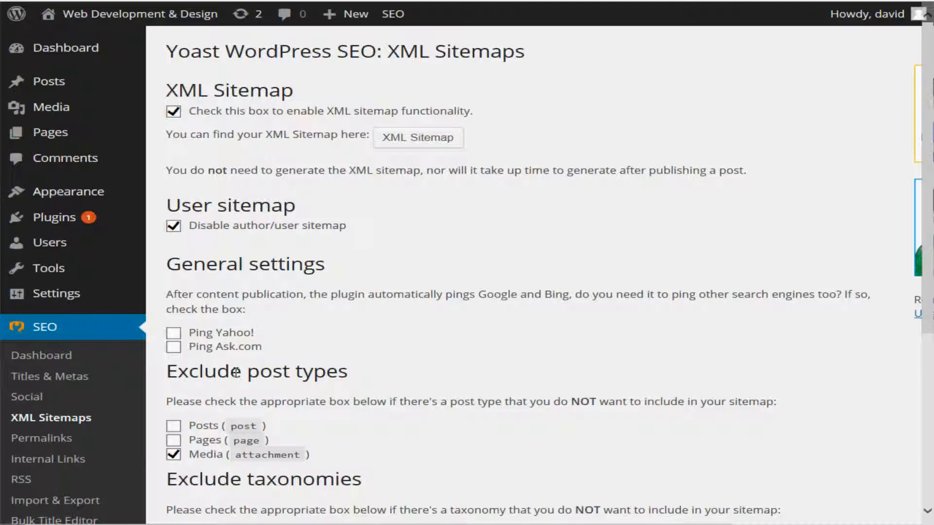
scroll(239, 375, down, 5)
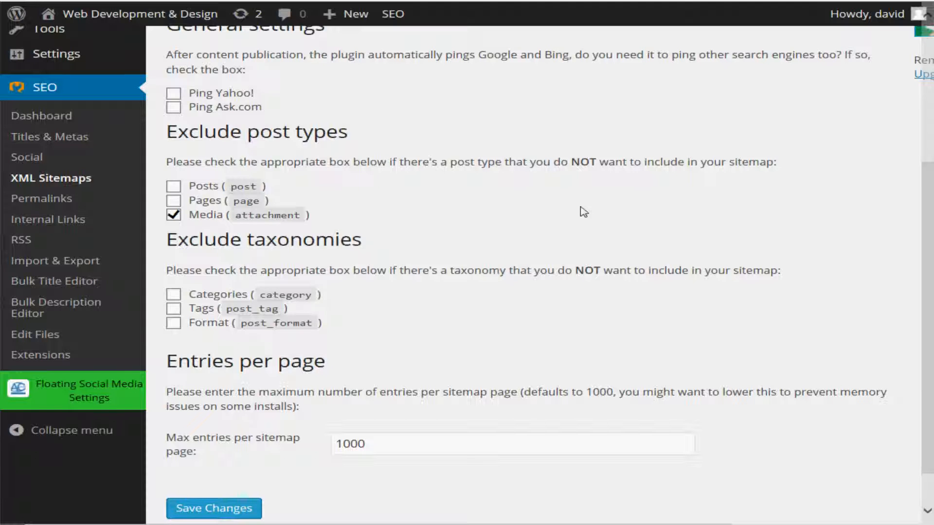
scroll(463, 302, up, 5)
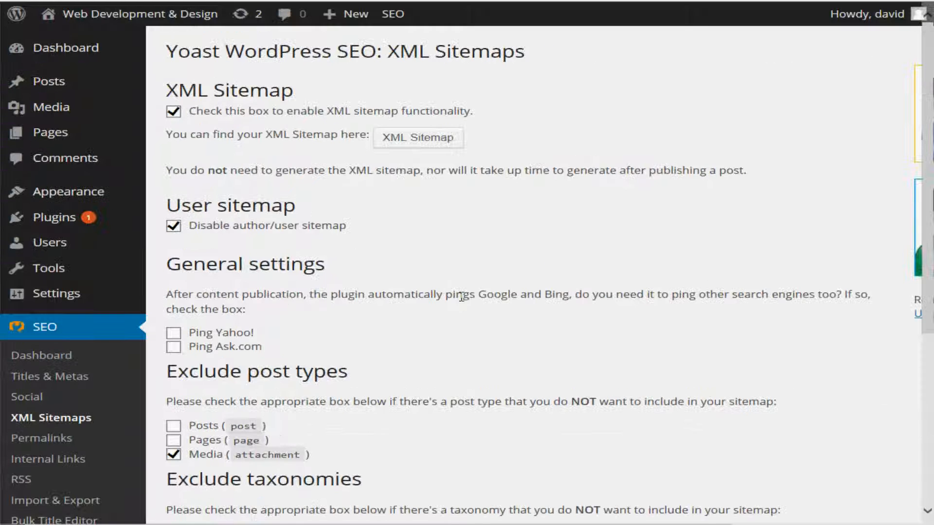
scroll(462, 299, down, 5)
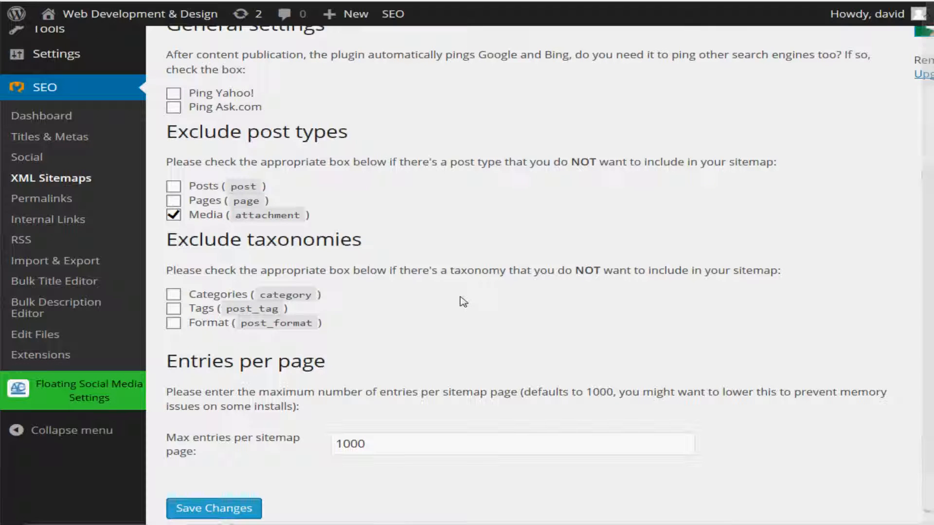
scroll(414, 306, up, 5)
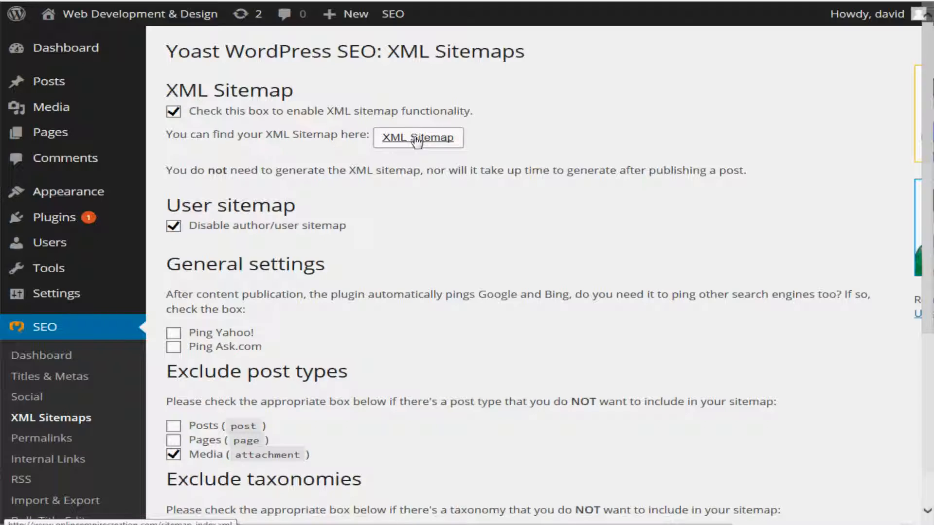
click(417, 139)
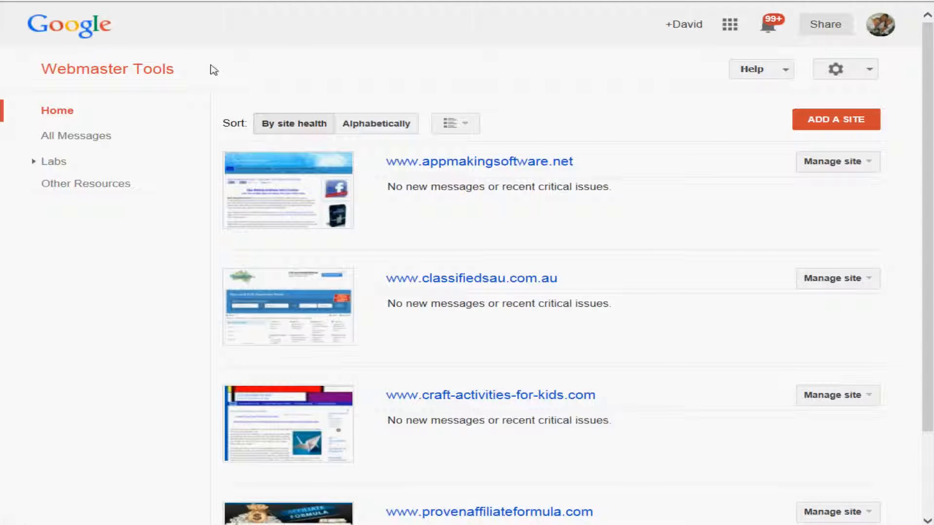
click(836, 125)
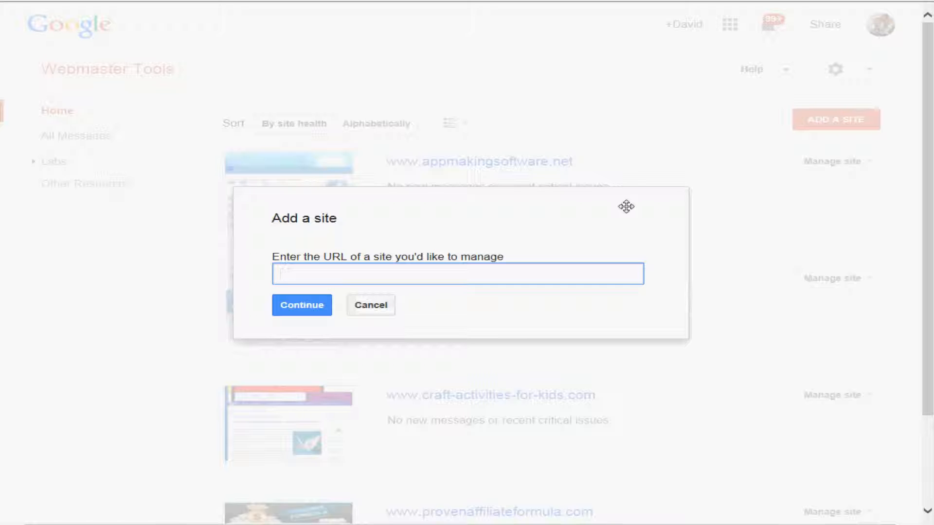
text(http:)
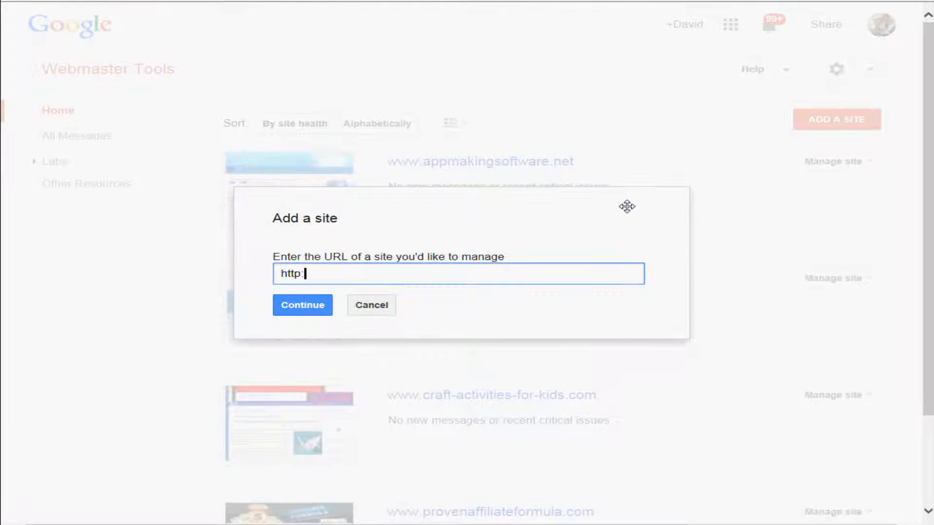
text(//www)
text(.onlinee)
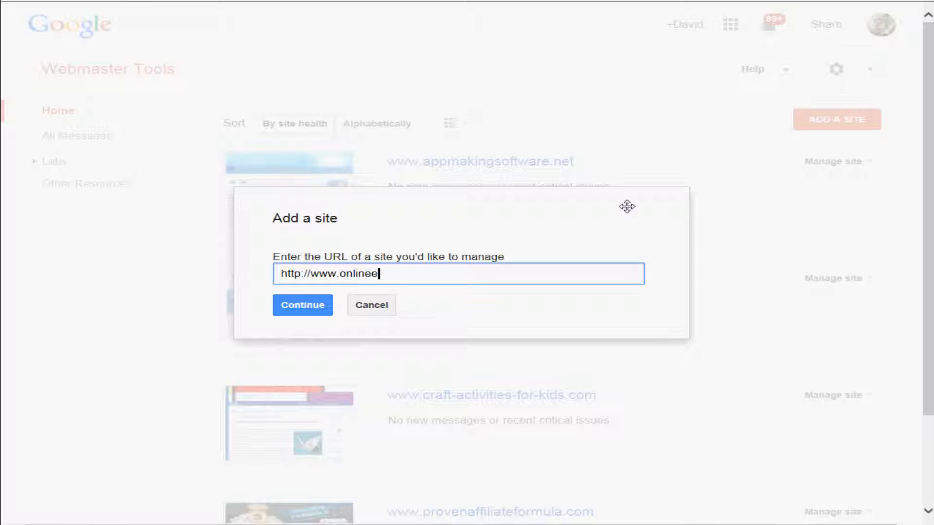
text(mpirecreation.com)
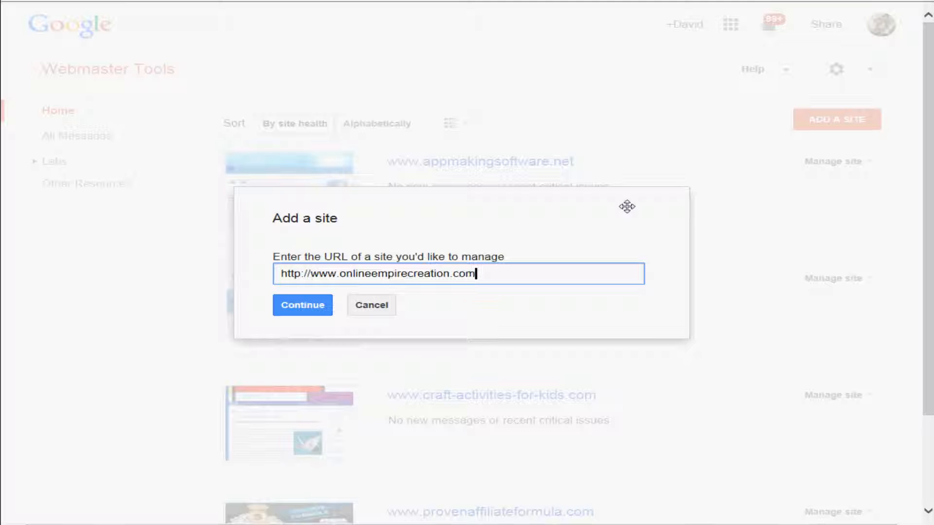
click(291, 307)
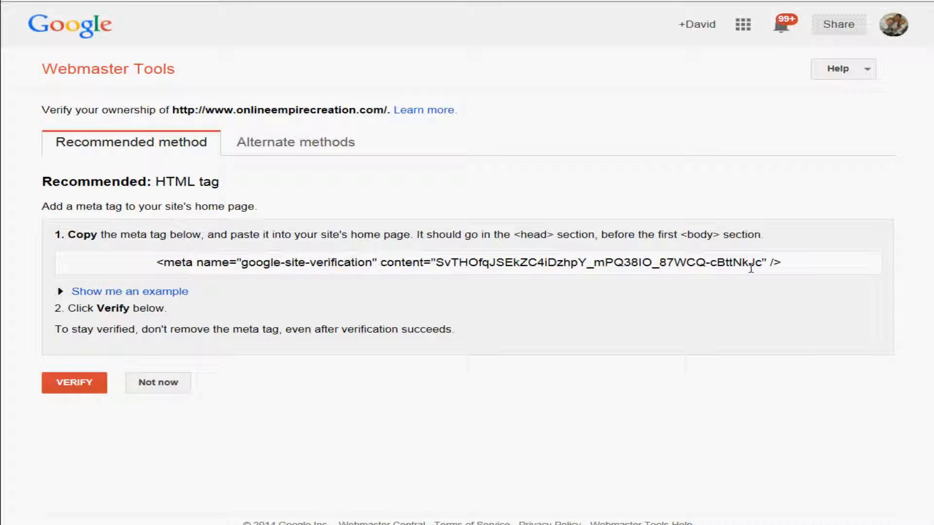
click(293, 146)
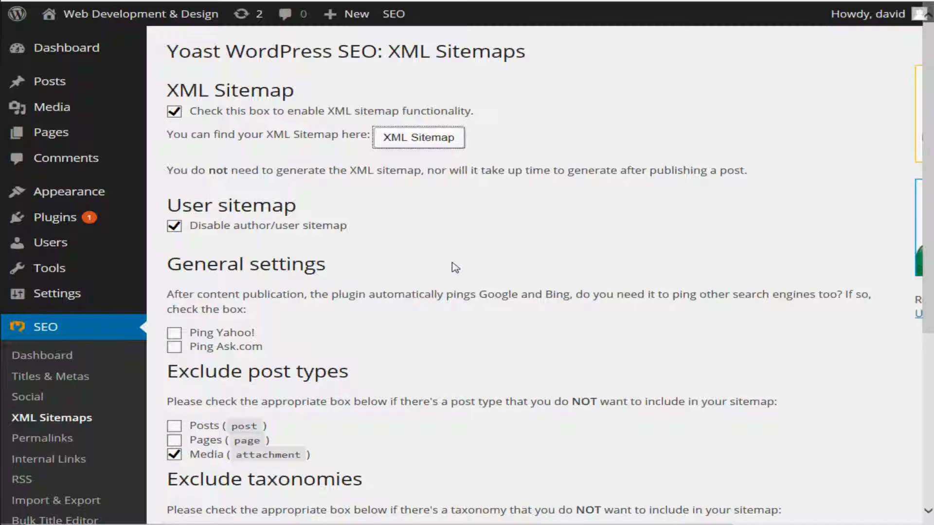
Return to WordPress and review the Yoast XML Sitemaps options down to the maximum entries per sitemap page.
scroll(454, 268, down, 6)
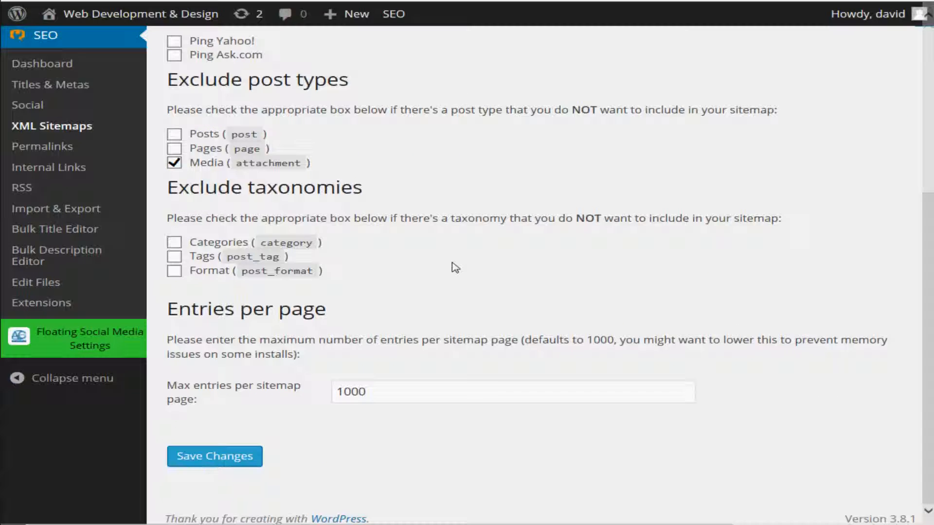
scroll(455, 267, up, 6)
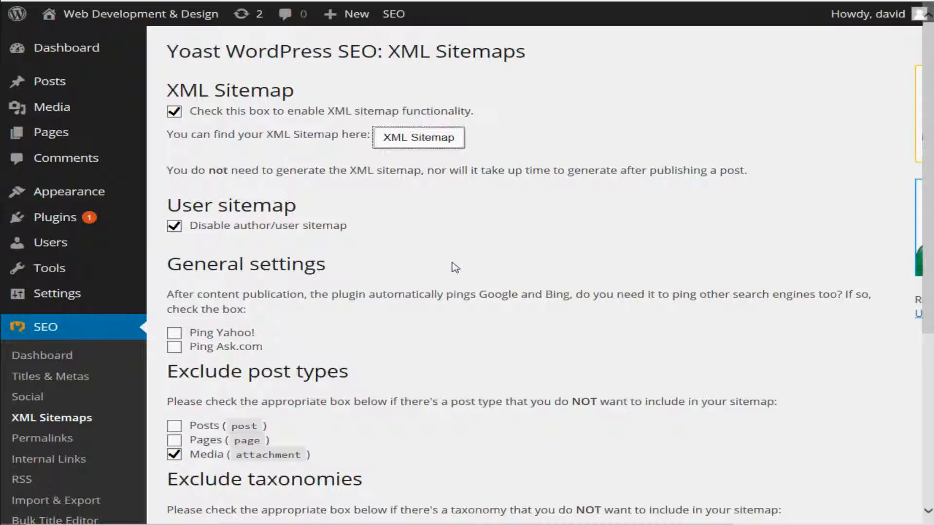